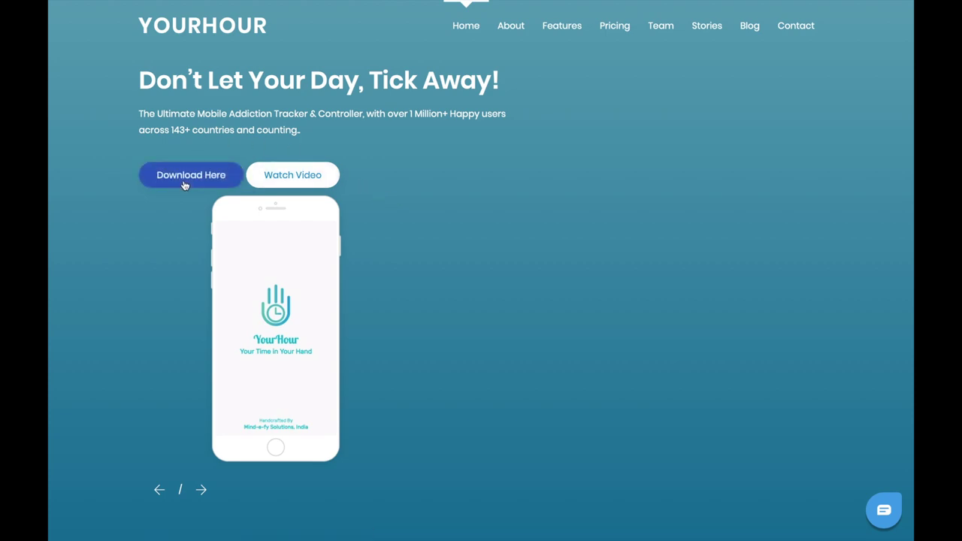
# Get the YourHour usage data and run the first cells to load and preview it
pyautogui.click(184, 185)
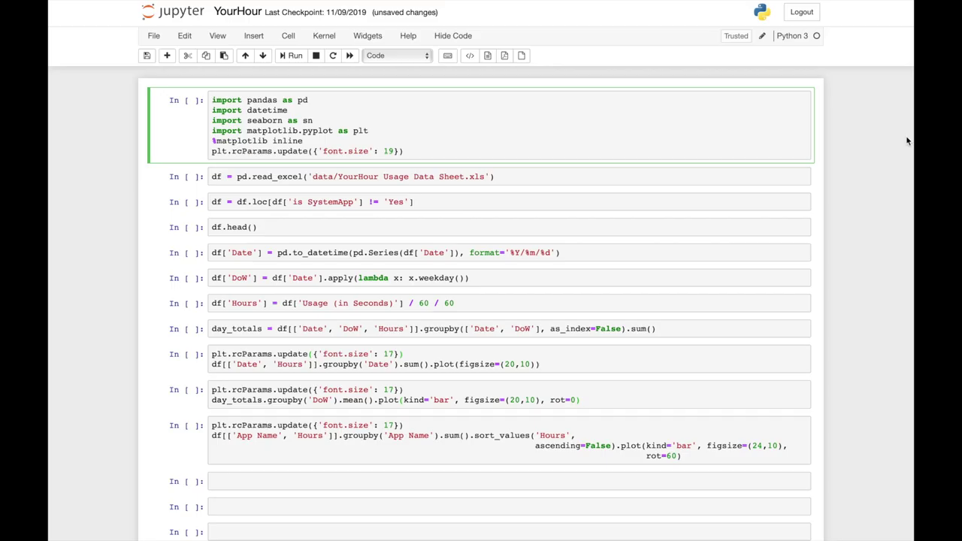
pyautogui.hotkey('shift', 'Return')
pyautogui.hotkey('shift', 'Return')
pyautogui.hotkey('shift', 'Return')
pyautogui.hotkey('shift', 'Return')
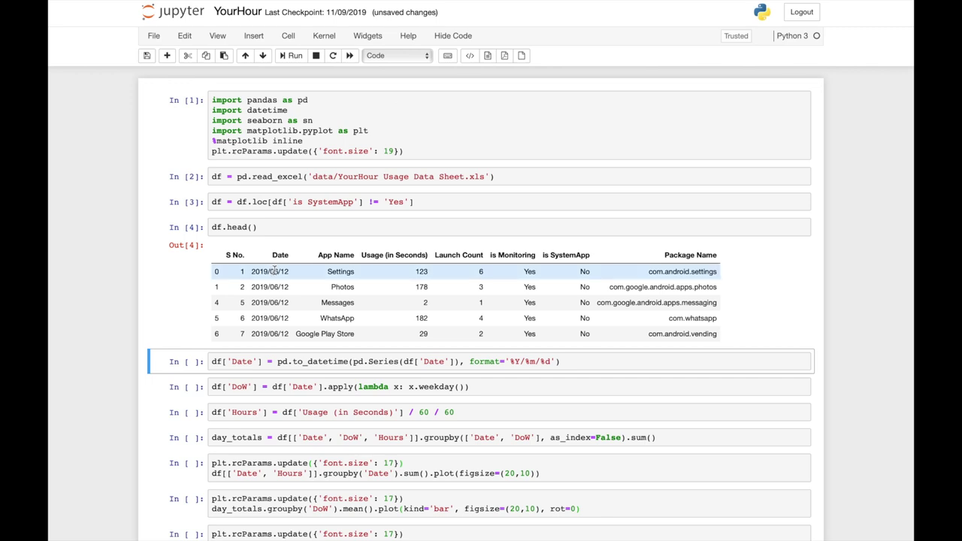
# Add date, weekday and hours columns and chart daily usage hours
pyautogui.hotkey('shift', 'Return')
pyautogui.hotkey('shift', 'Return')
pyautogui.hotkey('shift', 'Return')
pyautogui.hotkey('shift', 'Return')
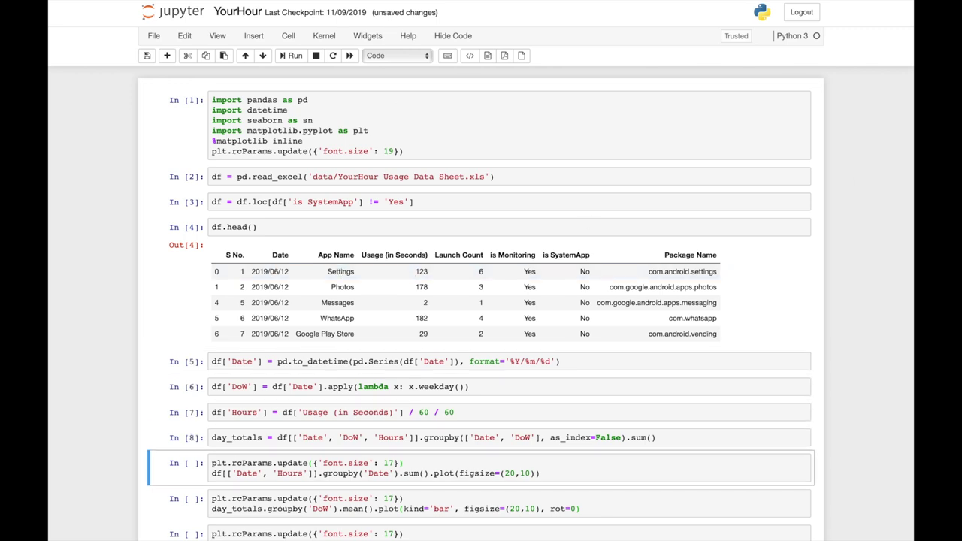
pyautogui.hotkey('shift', 'Return')
pyautogui.scroll(-5, 878, 218)
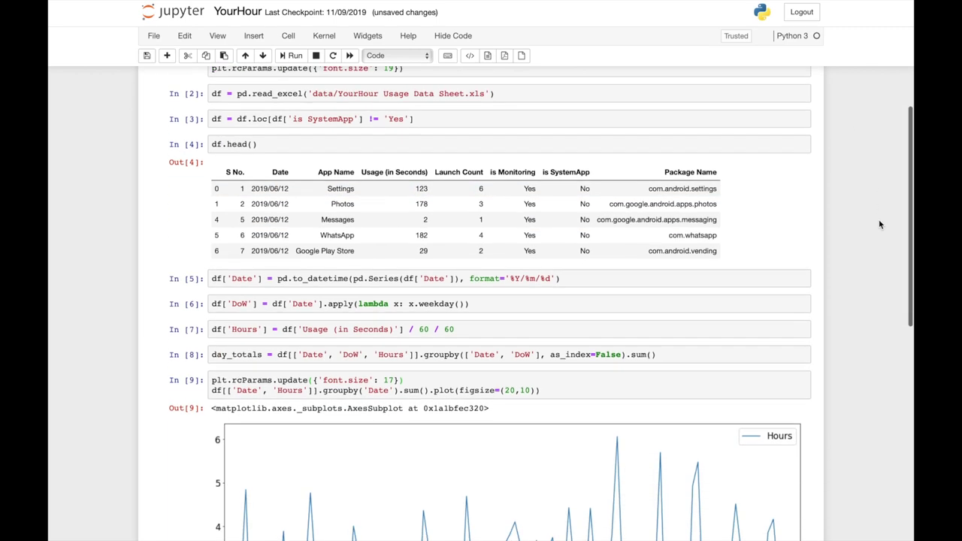
pyautogui.scroll(-3, 879, 224)
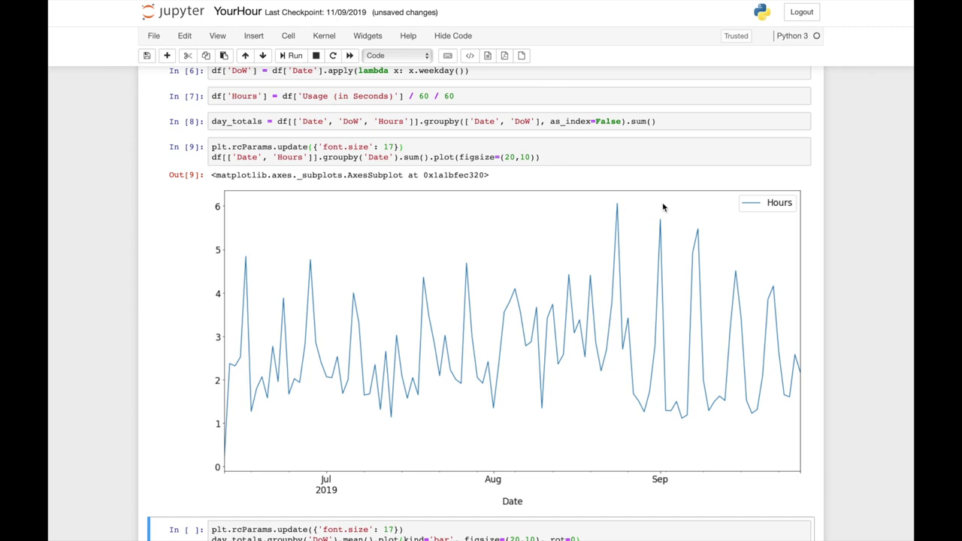
pyautogui.scroll(-4, 890, 214)
# Chart average hours per weekday and total hours per app
pyautogui.hotkey('shift', 'Return')
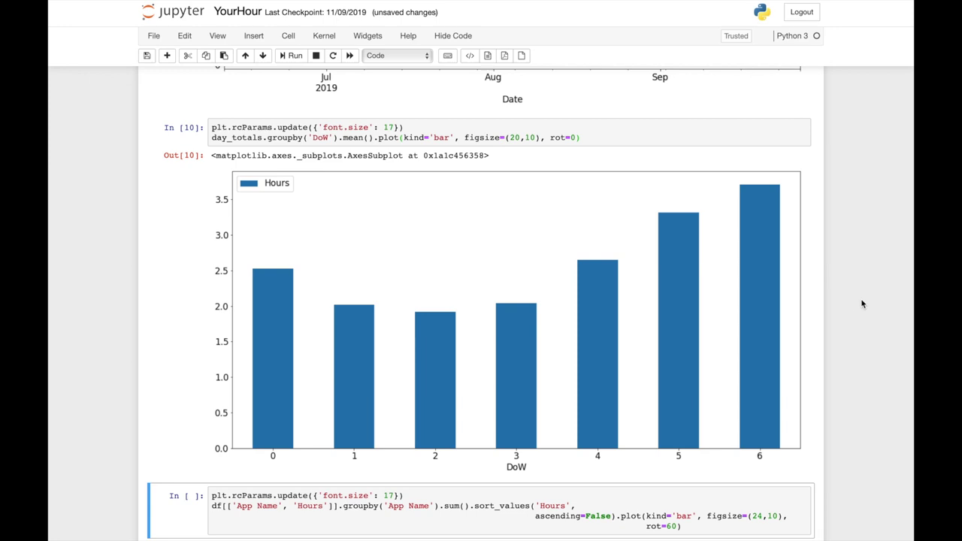
pyautogui.scroll(-1, 862, 304)
pyautogui.hotkey('shift', 'Return')
pyautogui.scroll(-4, 862, 304)
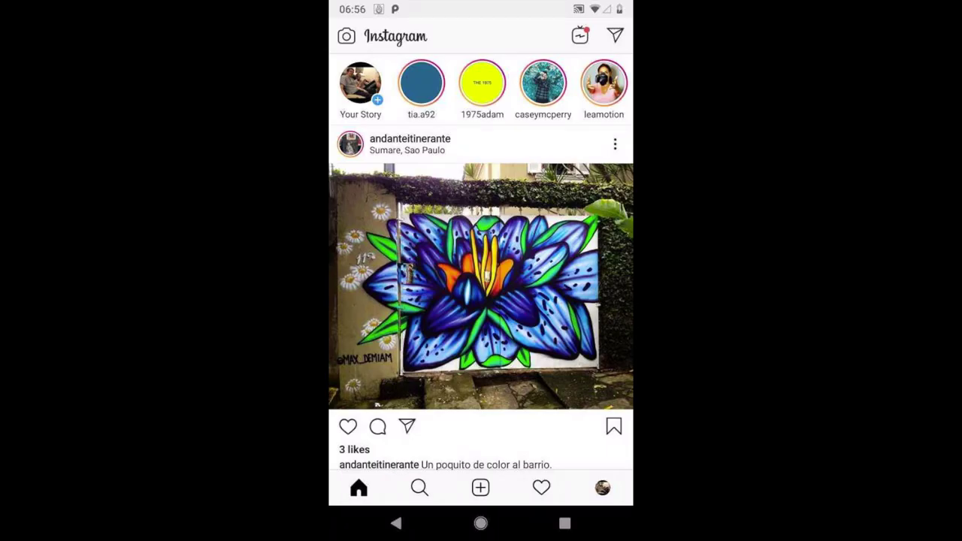
# Swipe through stories, browse Explore and activity, then scroll the home feed to You're All Caught Up
pyautogui.hscroll(10, 481, 86)
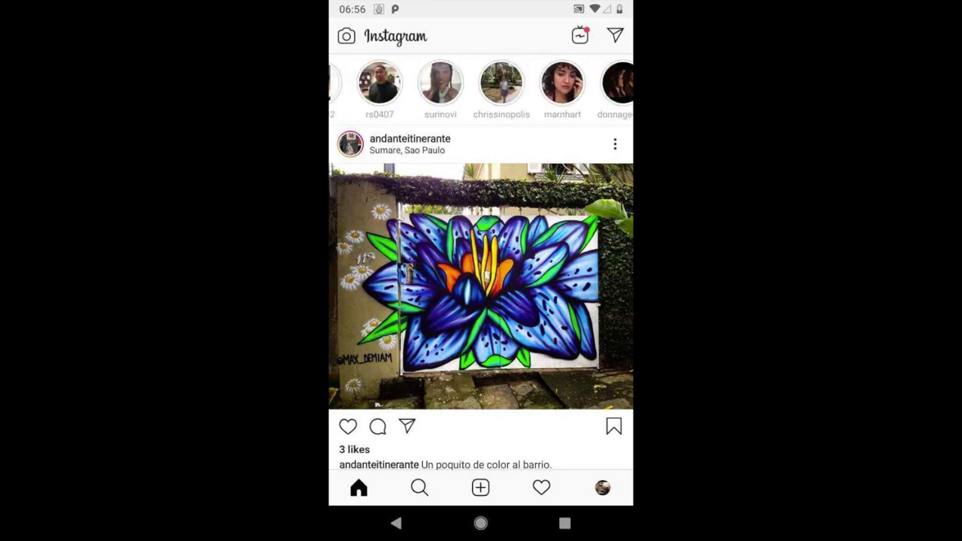
pyautogui.click(419, 487)
pyautogui.scroll(-10, 481, 263)
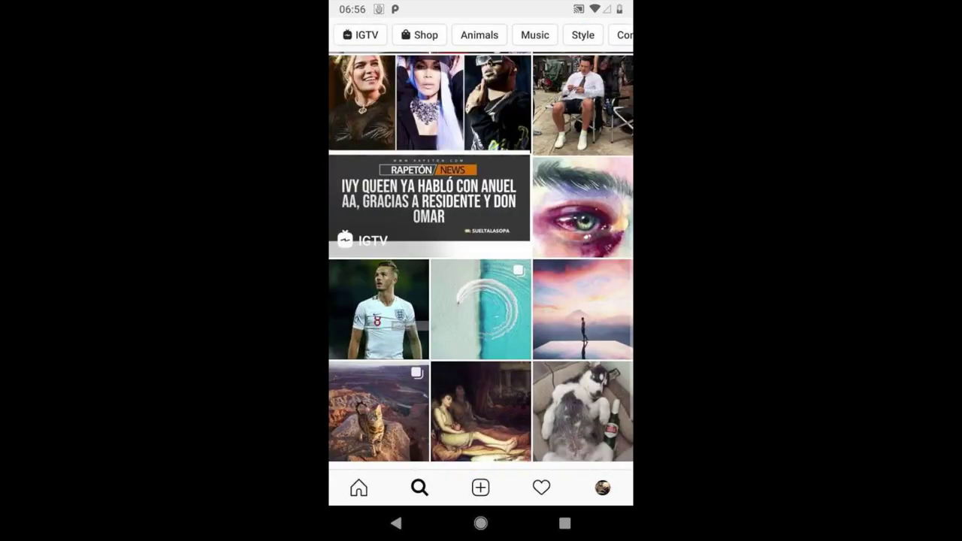
pyautogui.click(541, 488)
pyautogui.scroll(-5, 481, 263)
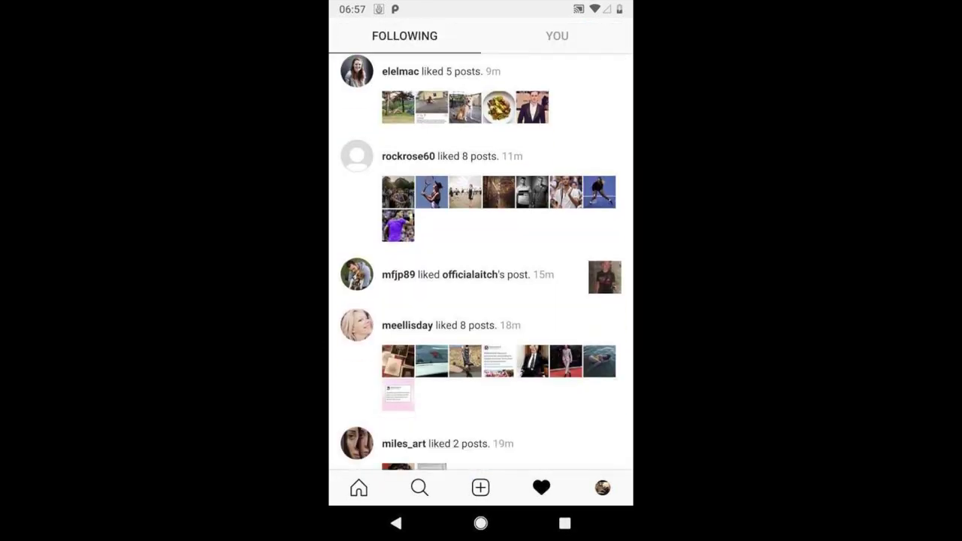
pyautogui.click(358, 488)
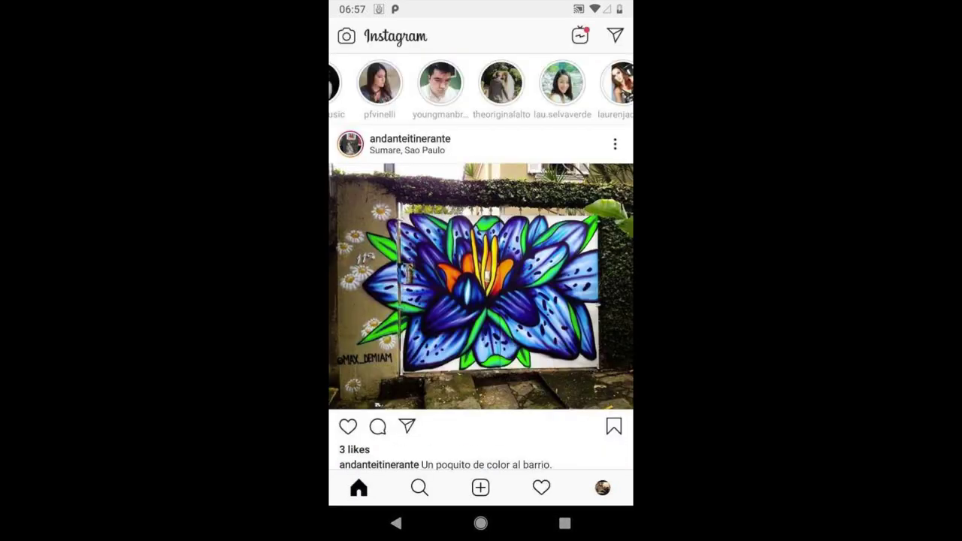
pyautogui.scroll(-20, 481, 263)
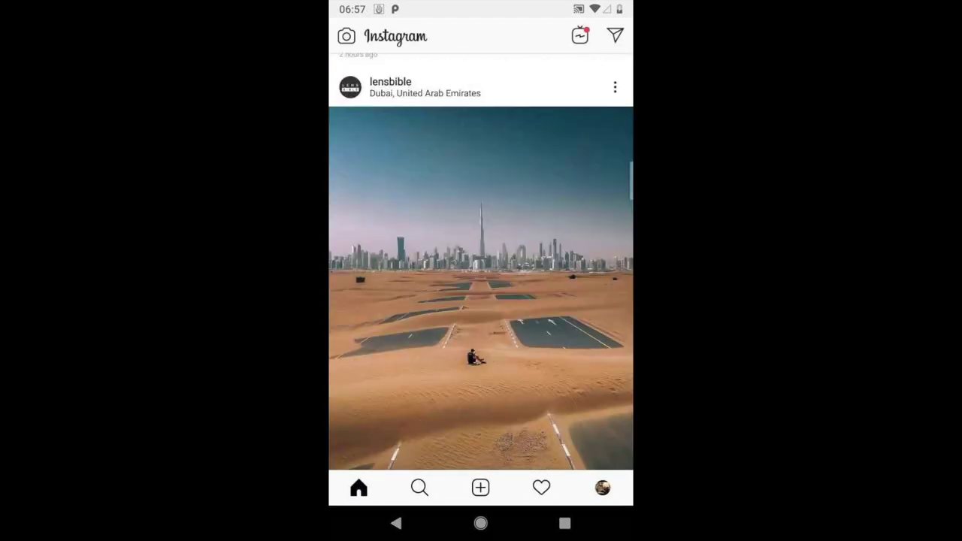
pyautogui.scroll(-15, 481, 263)
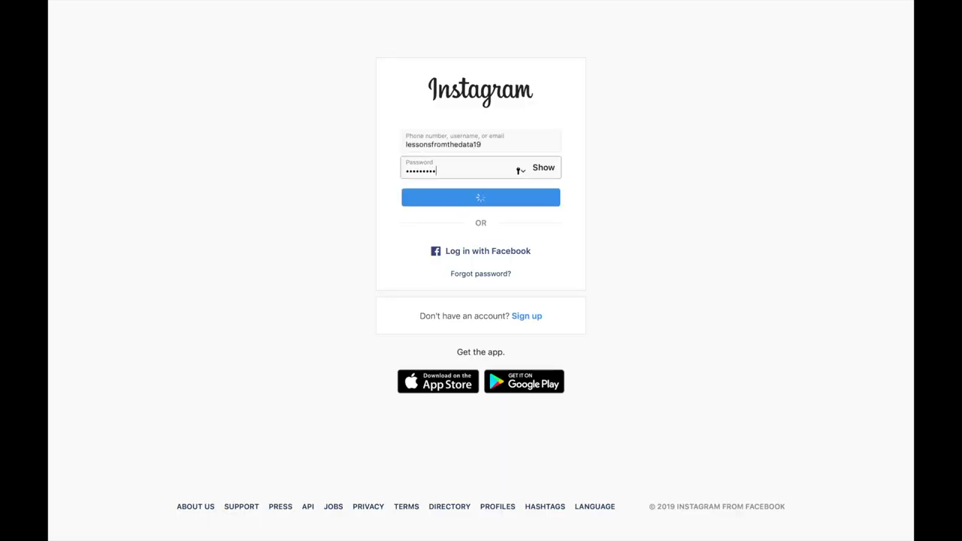
# Request an Instagram data download under Privacy and Security, then run the messages-parsing cells
pyautogui.click(768, 29)
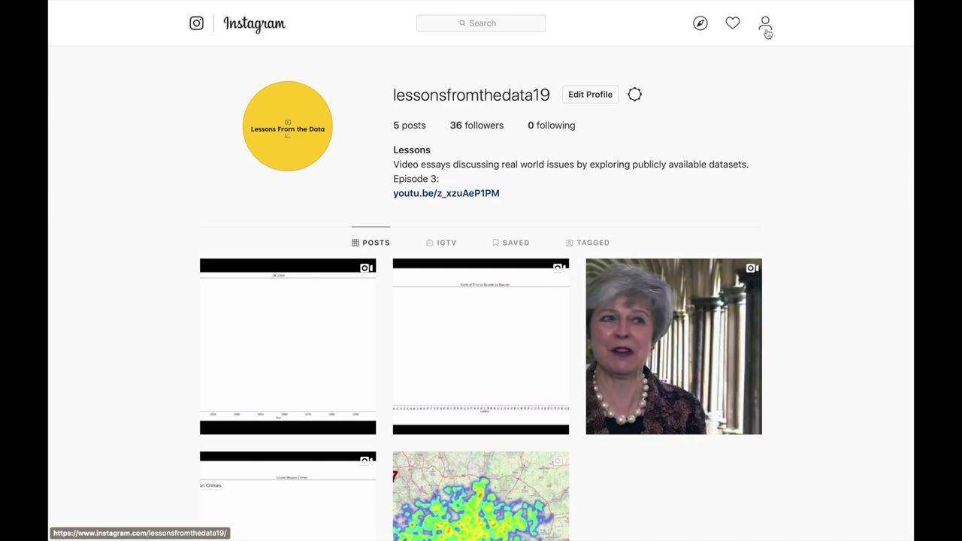
pyautogui.click(635, 95)
pyautogui.click(509, 286)
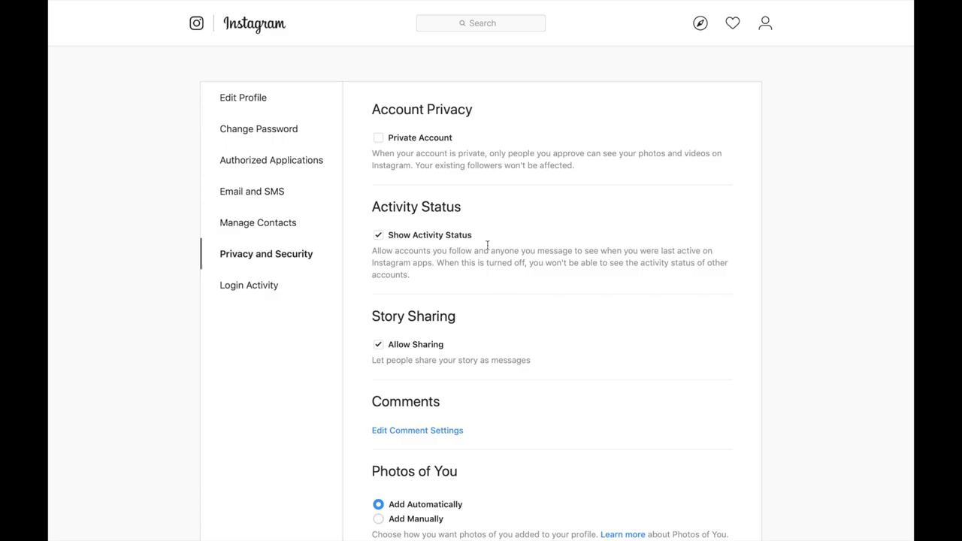
pyautogui.scroll(-5, 488, 249)
pyautogui.click(413, 398)
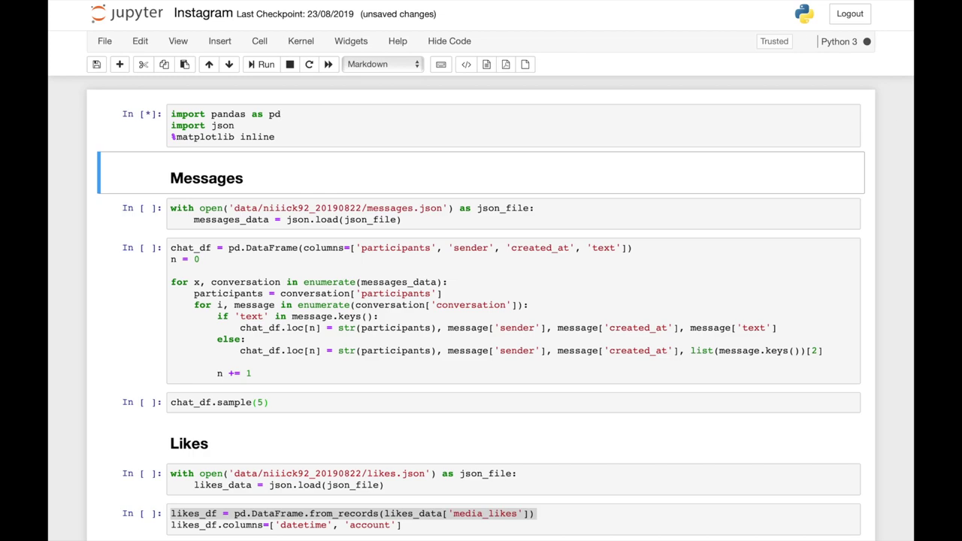
pyautogui.hotkey('shift', 'Return')
pyautogui.hotkey('shift', 'Return')
pyautogui.hotkey('shift', 'Return')
pyautogui.hotkey('shift', 'Return')
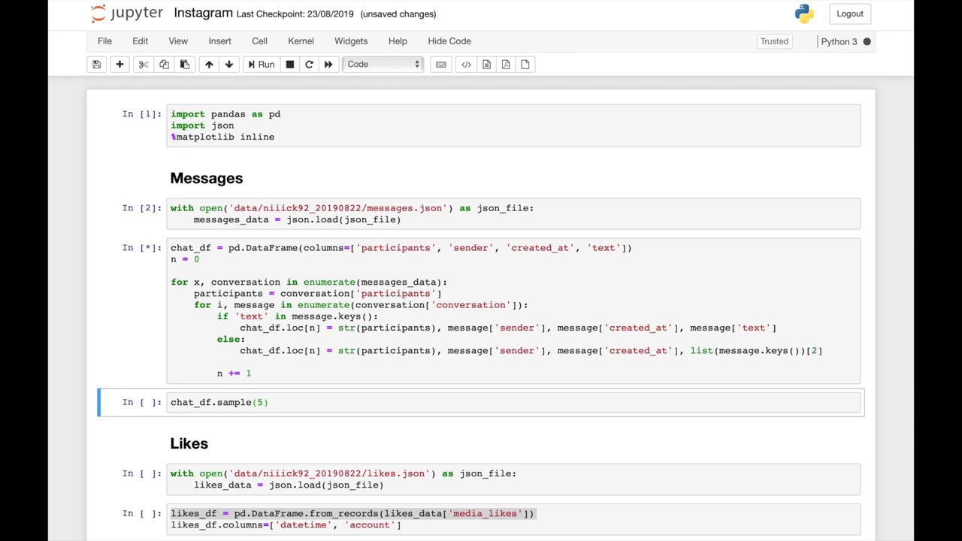
# Run the Likes and Comments cells to list liked accounts and sample comments
pyautogui.scroll(-4, 893, 198)
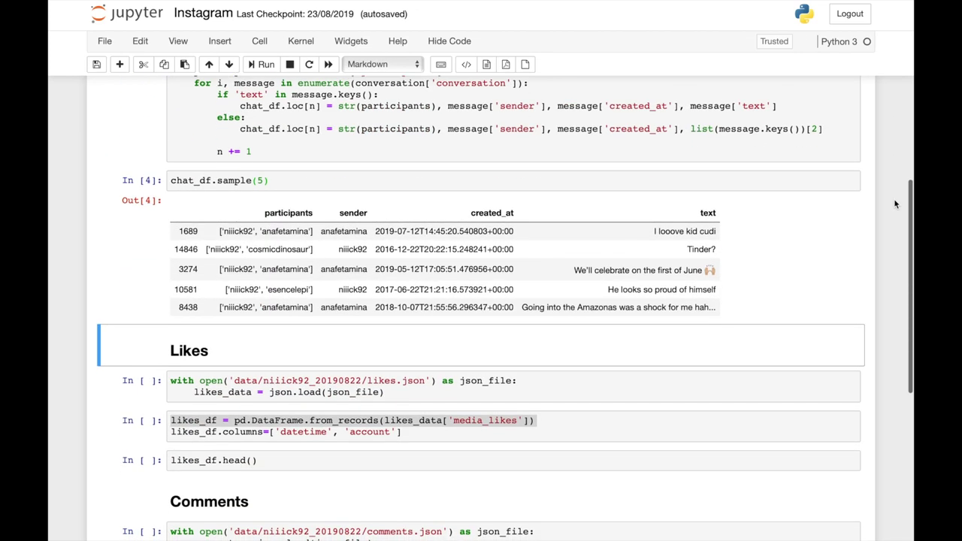
pyautogui.scroll(-5, 894, 198)
pyautogui.hotkey('shift', 'Return')
pyautogui.hotkey('shift', 'Return')
pyautogui.hotkey('shift', 'Return')
pyautogui.hotkey('shift', 'Return')
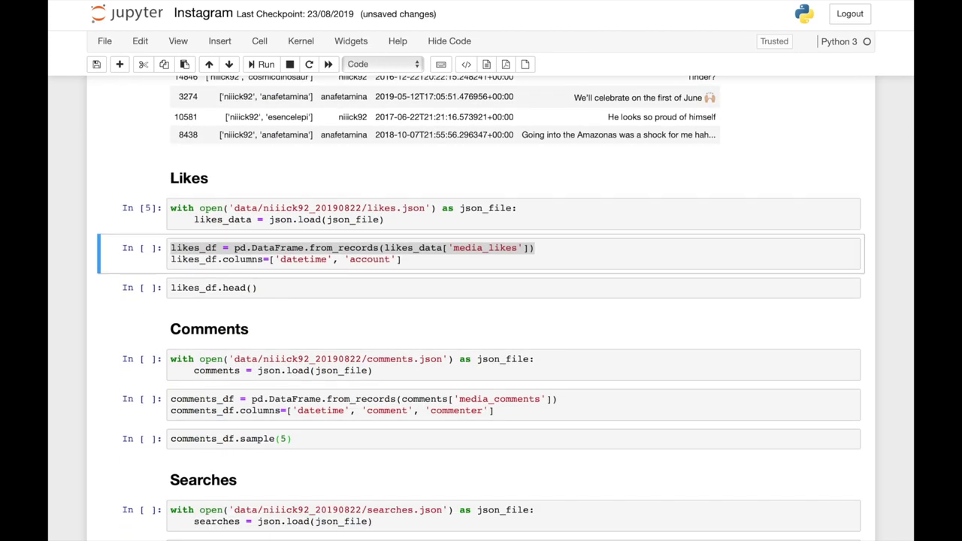
pyautogui.scroll(-7, 505, 308)
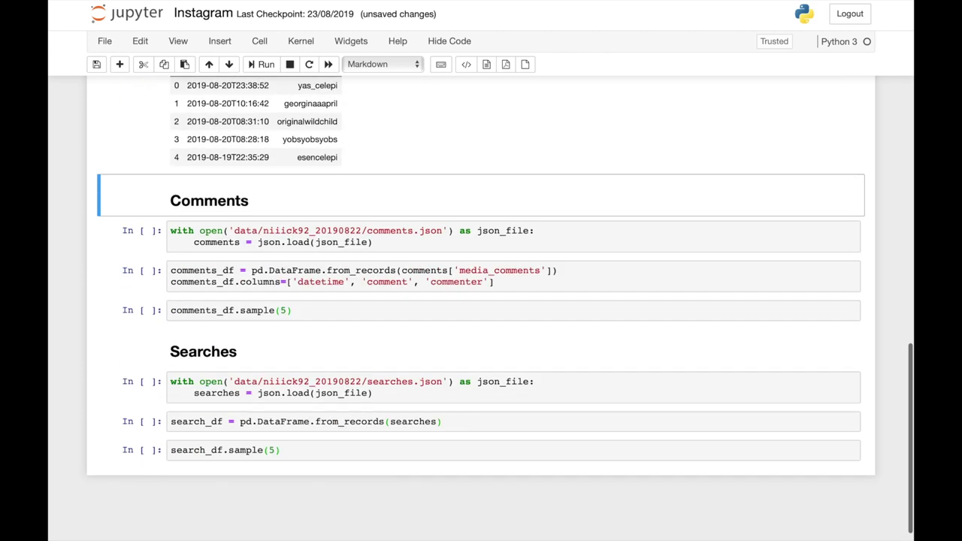
pyautogui.hotkey('shift', 'Return')
pyautogui.hotkey('shift', 'Return')
pyautogui.hotkey('shift', 'Return')
pyautogui.hotkey('shift', 'Return')
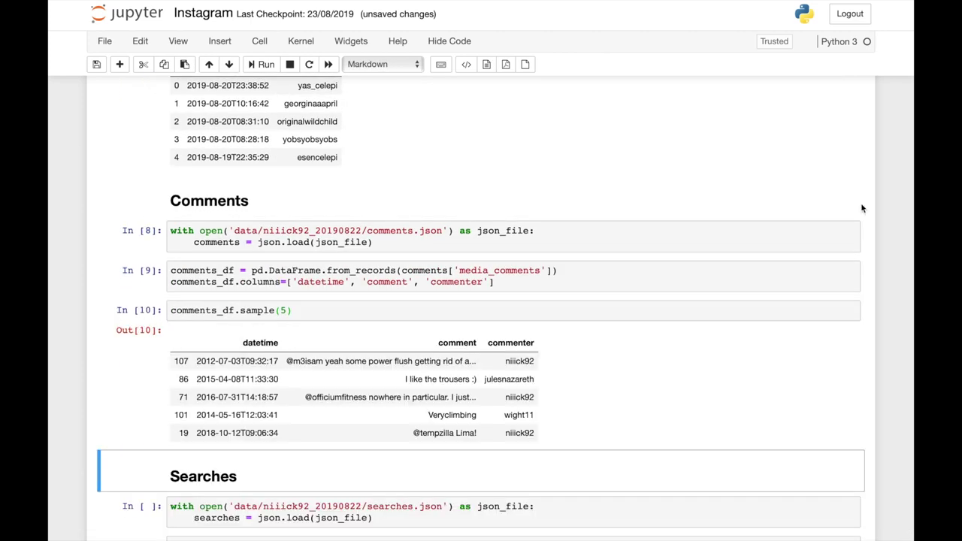
# Run the Searches cells to load searches.json and show five sampled searches
pyautogui.scroll(-4, 862, 208)
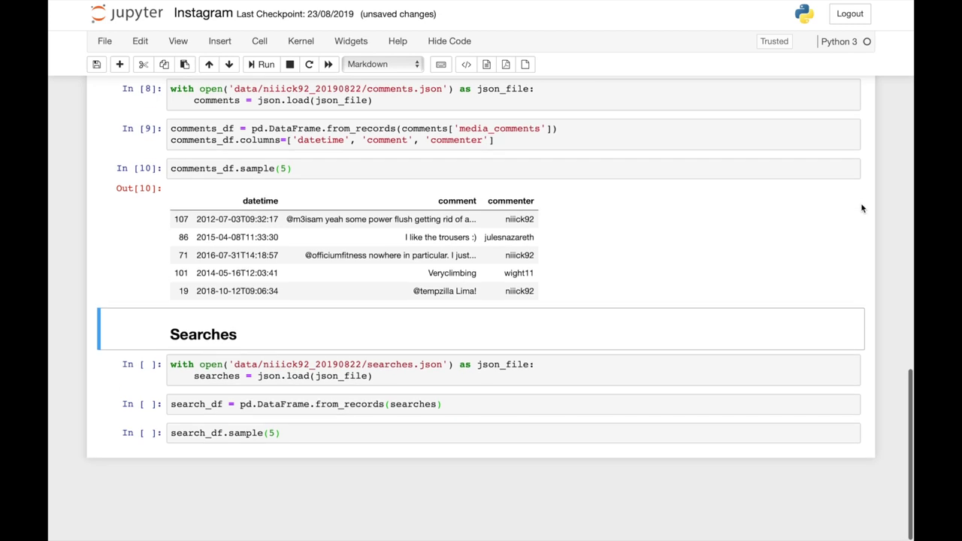
pyautogui.hotkey('shift', 'Return')
pyautogui.hotkey('shift', 'Return')
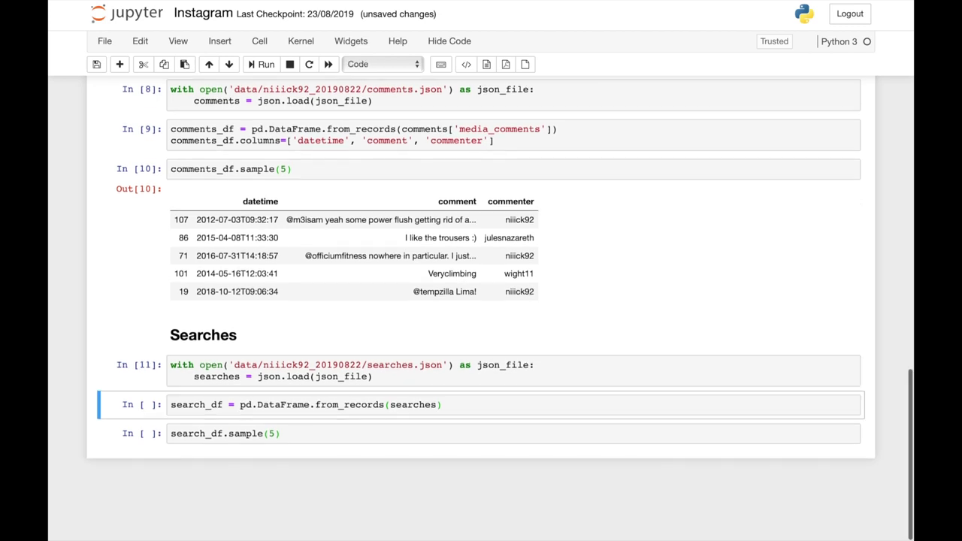
pyautogui.hotkey('shift', 'Return')
pyautogui.hotkey('shift', 'Return')
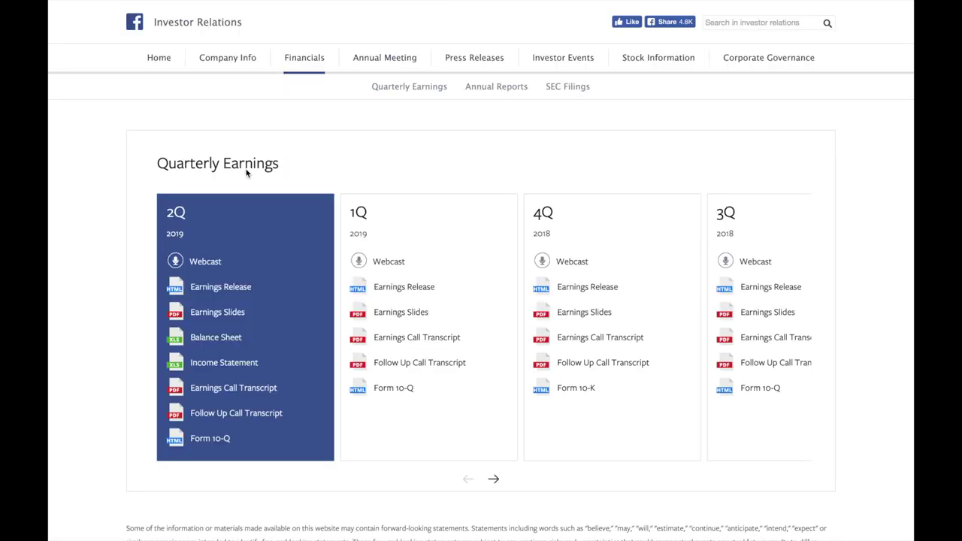
# Open the 2Q 2019 Earnings Slides PDF from Facebook's Quarterly Earnings page
pyautogui.click(223, 310)
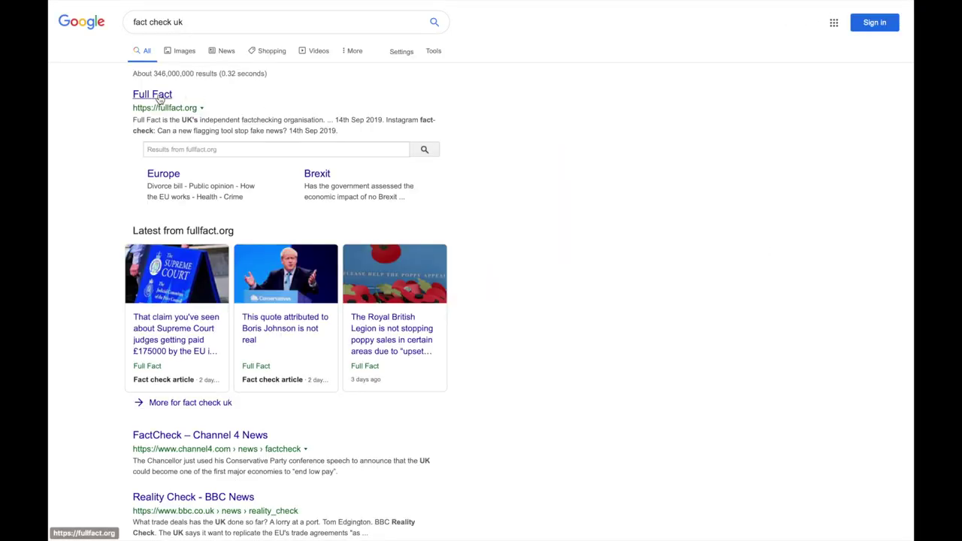
# Search Full Fact for 'turkey join eu', open 'Is Turkey likely to join the EU?' and select its summary
pyautogui.click(160, 99)
pyautogui.click(623, 53)
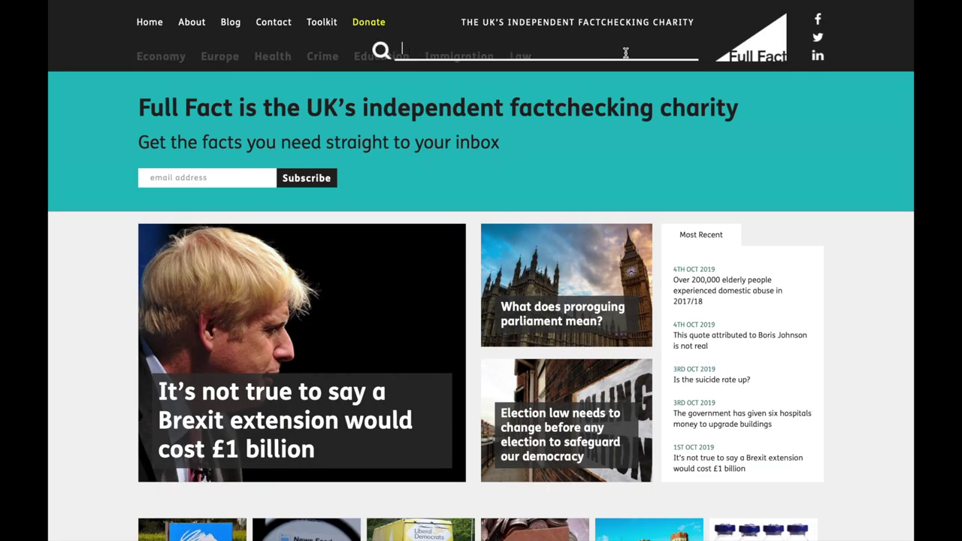
pyautogui.write('turkey join eu')
pyautogui.press('Return')
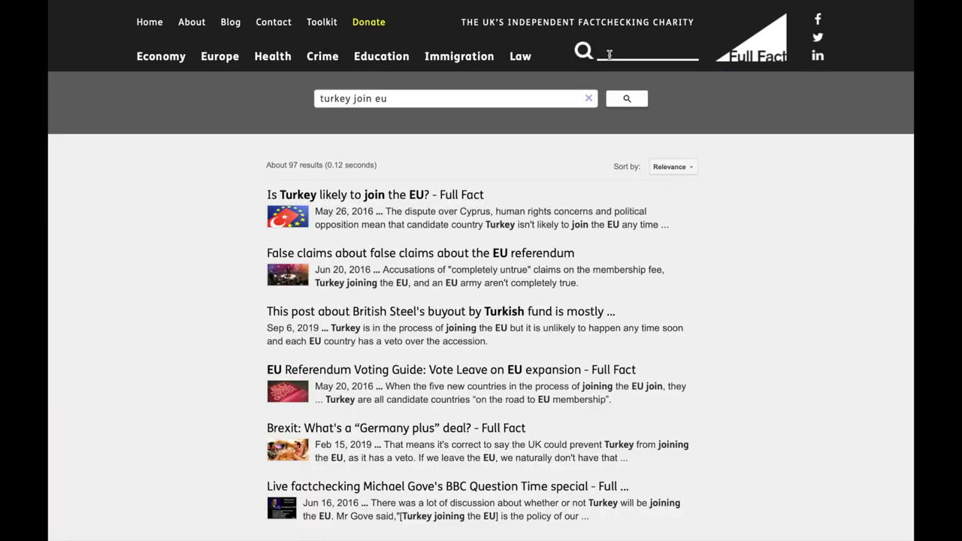
pyautogui.click(417, 197)
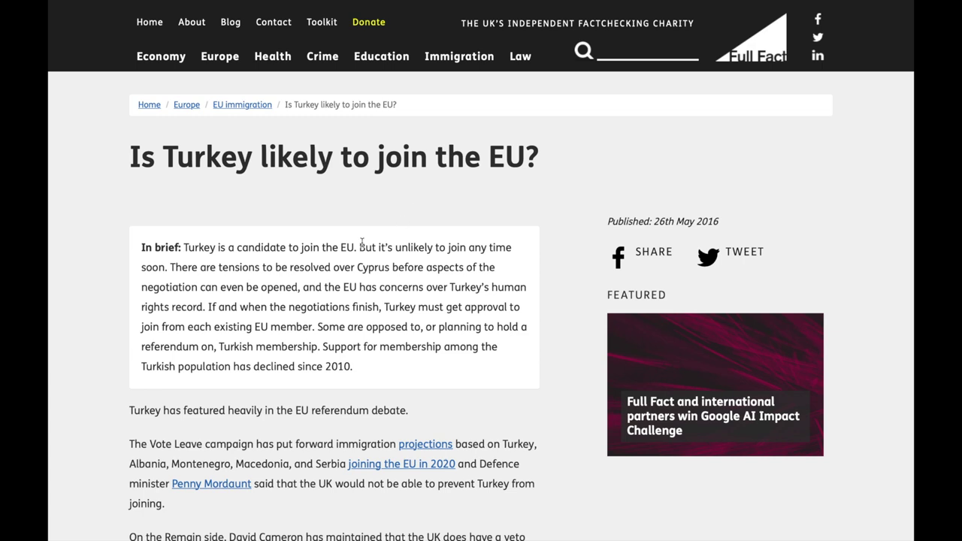
pyautogui.moveTo(361, 243); pyautogui.dragTo(183, 267)
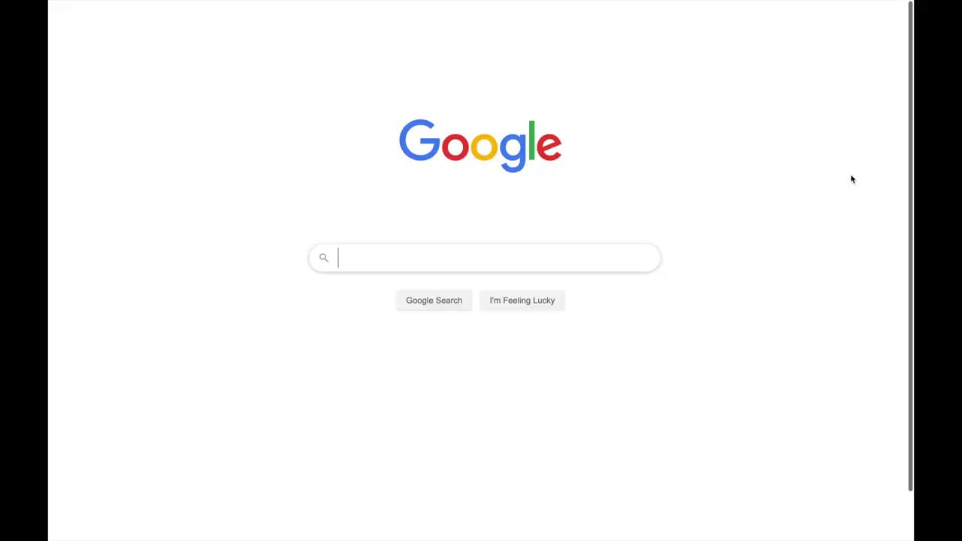
# Search 'how many people have smartphones in the world' and check bankmycell's 2.71 billion figure
pyautogui.write('how many people hav')
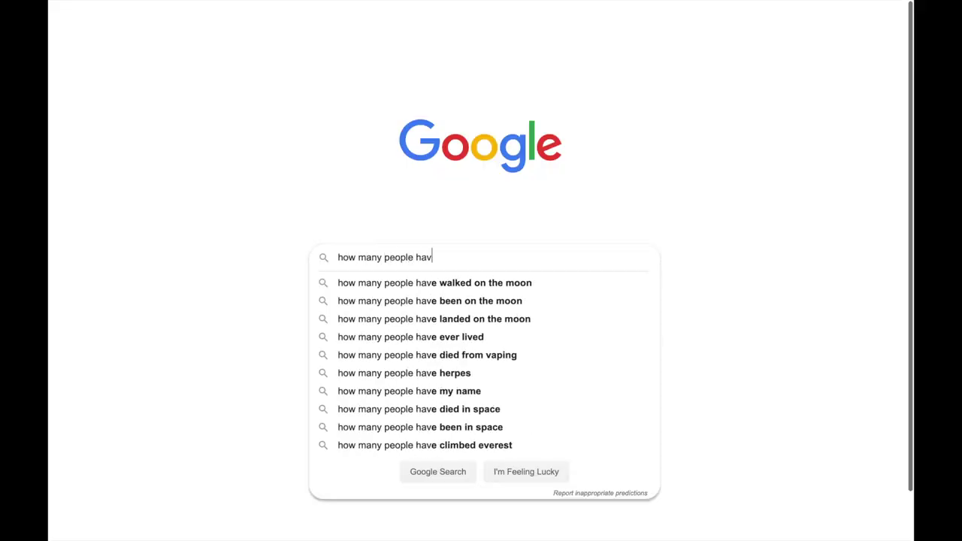
pyautogui.write('e smartphones in the world')
pyautogui.press('Return')
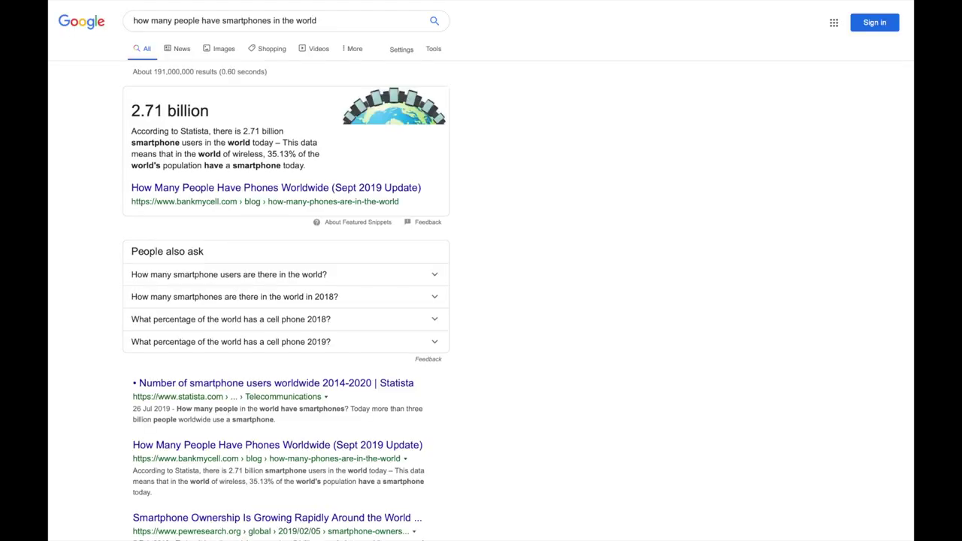
pyautogui.click(408, 187)
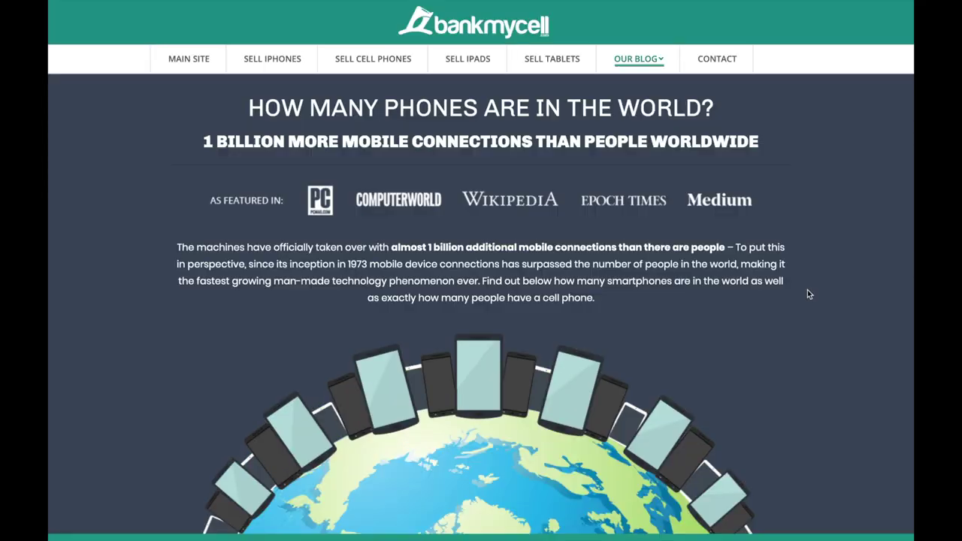
pyautogui.scroll(-1, 807, 293)
pyautogui.scroll(-5, 806, 294)
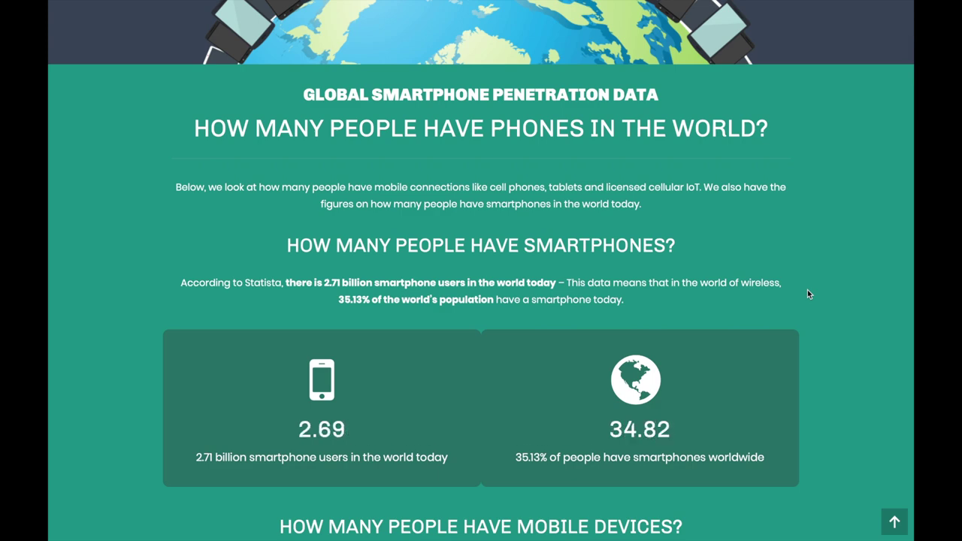
# Go to wikipedia.org in the address bar
pyautogui.press('super+l')
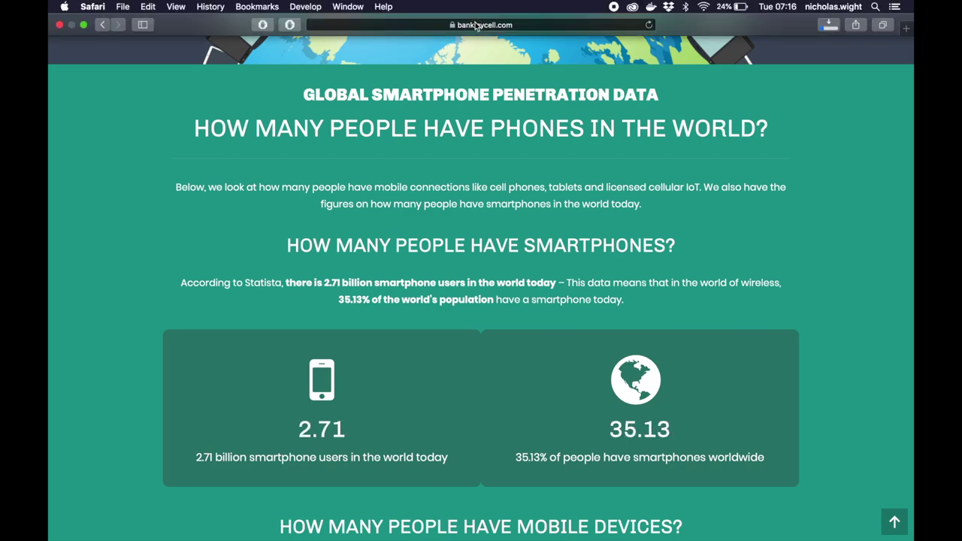
pyautogui.write('wikipedia.org')
pyautogui.press('Return')
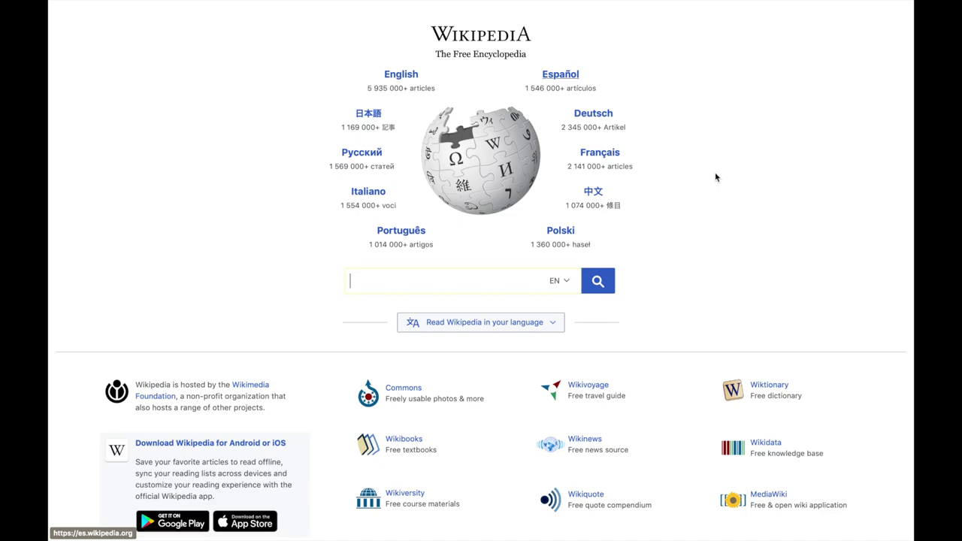